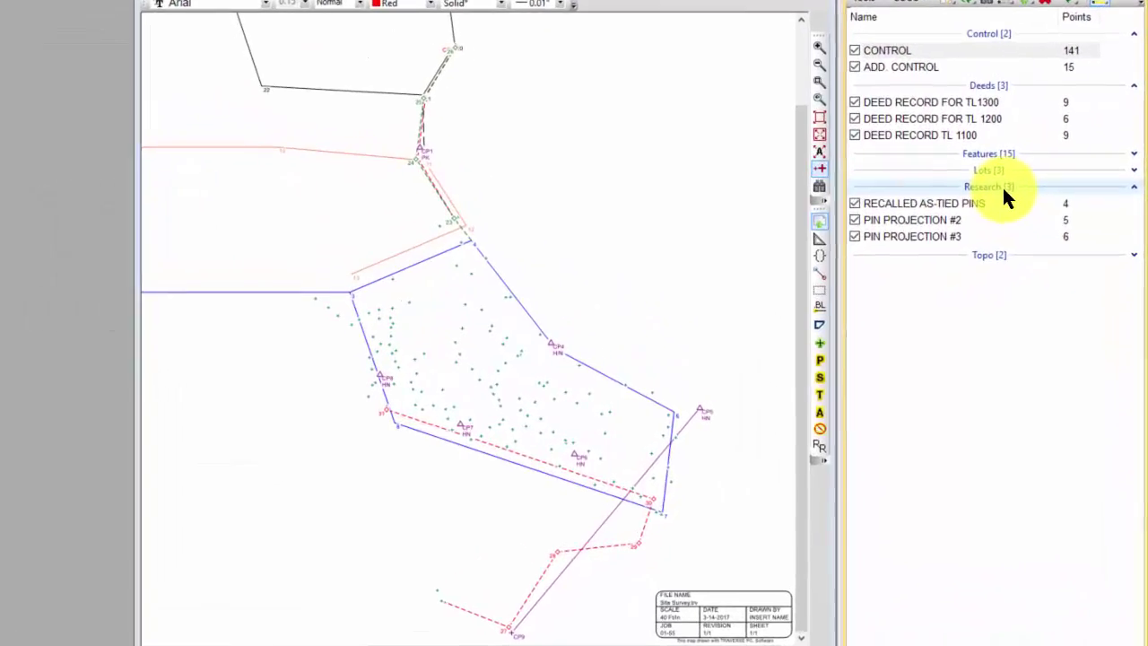
Step: Hide the Recalled As-Tied Pins, Pin Projection #2 and Pin Projection #3 layers
left_click(1002, 186)
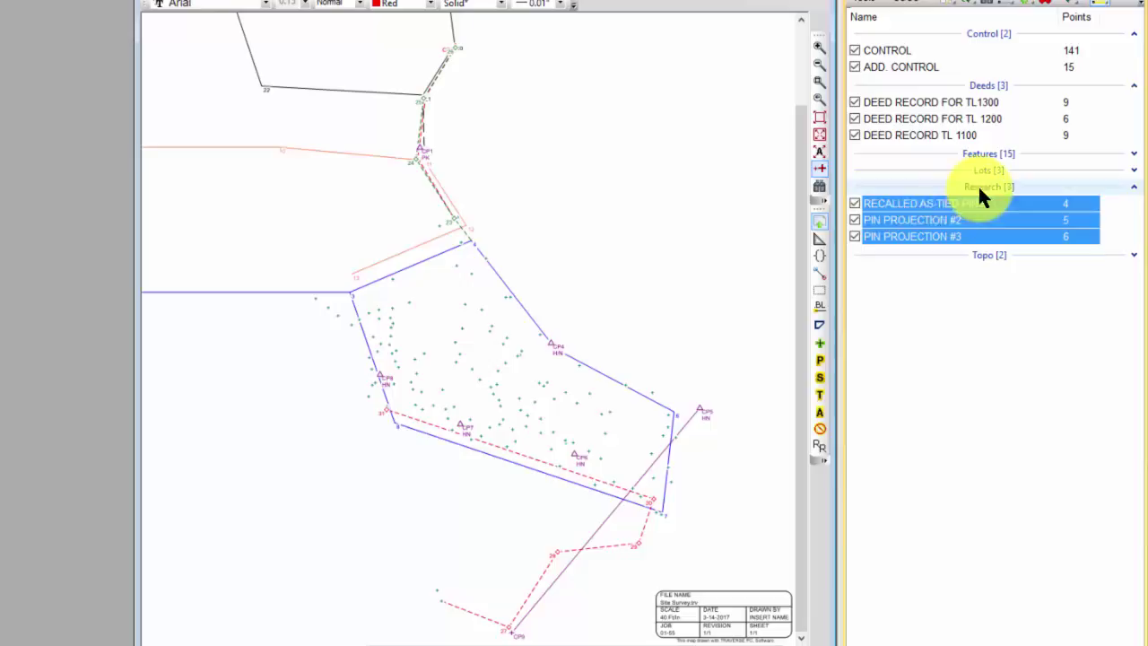
left_click(855, 203)
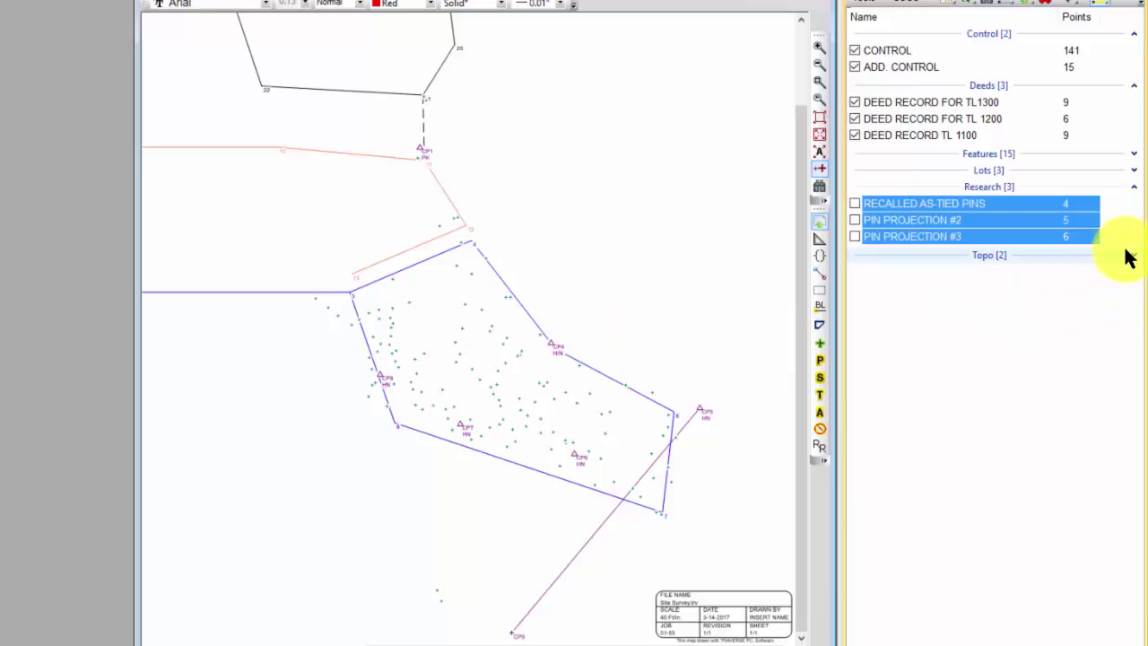
Step: In the Topo group, switch on TOPO POINTS and switch off CONTROL and ADD. CONTROL
left_click(1133, 187)
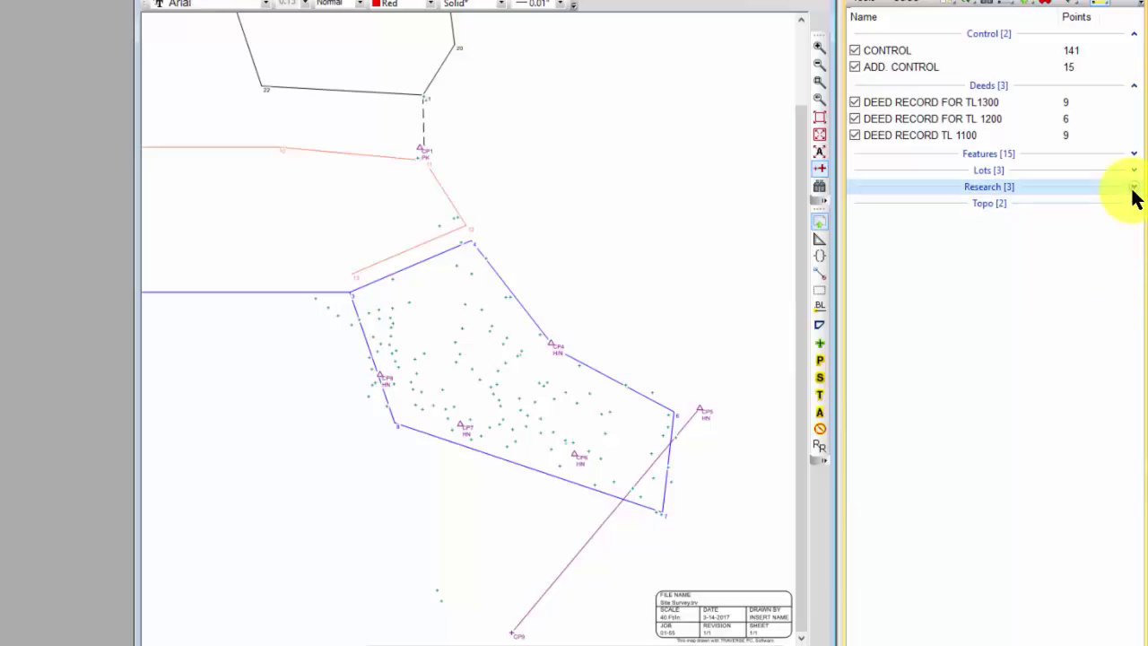
left_click(1134, 86)
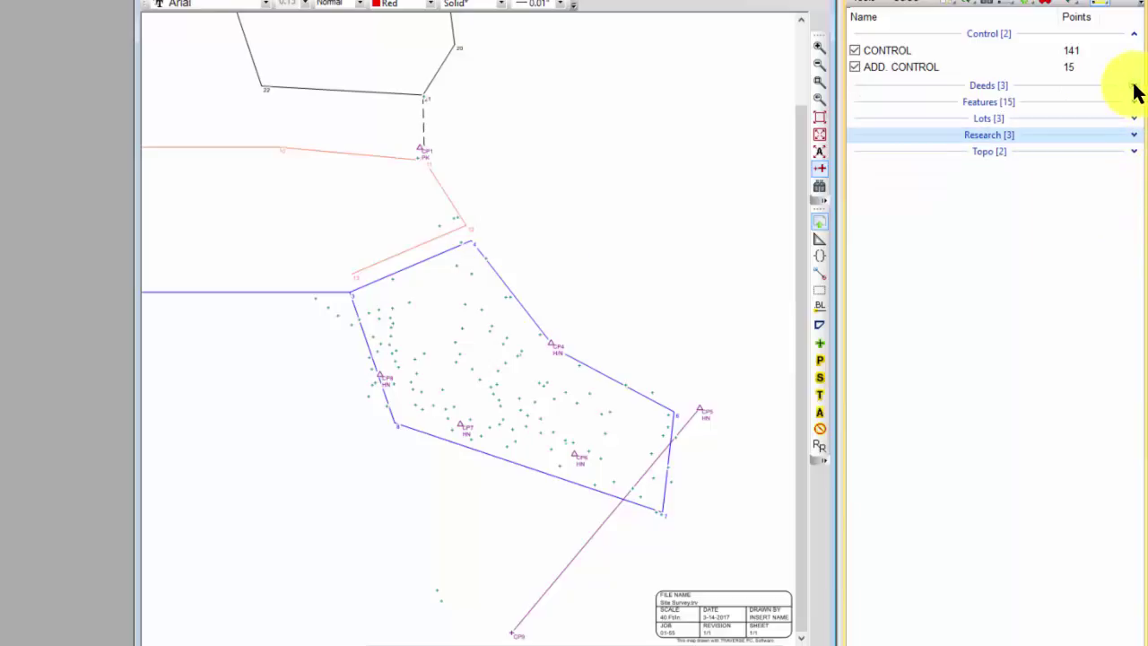
left_click(1135, 151)
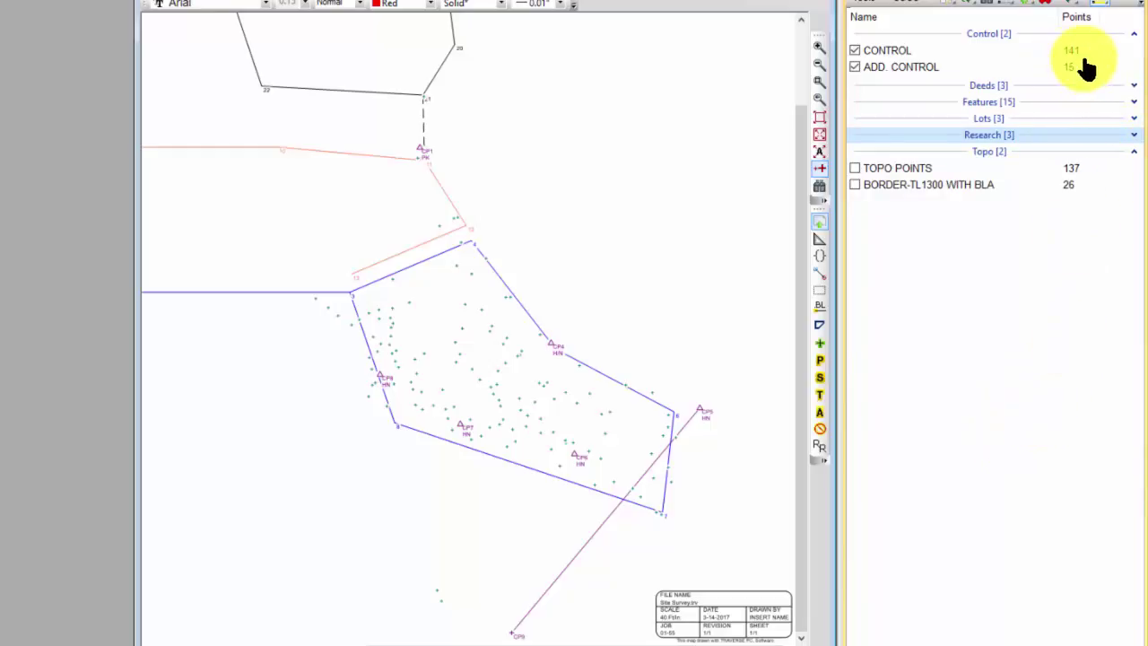
left_click(899, 171)
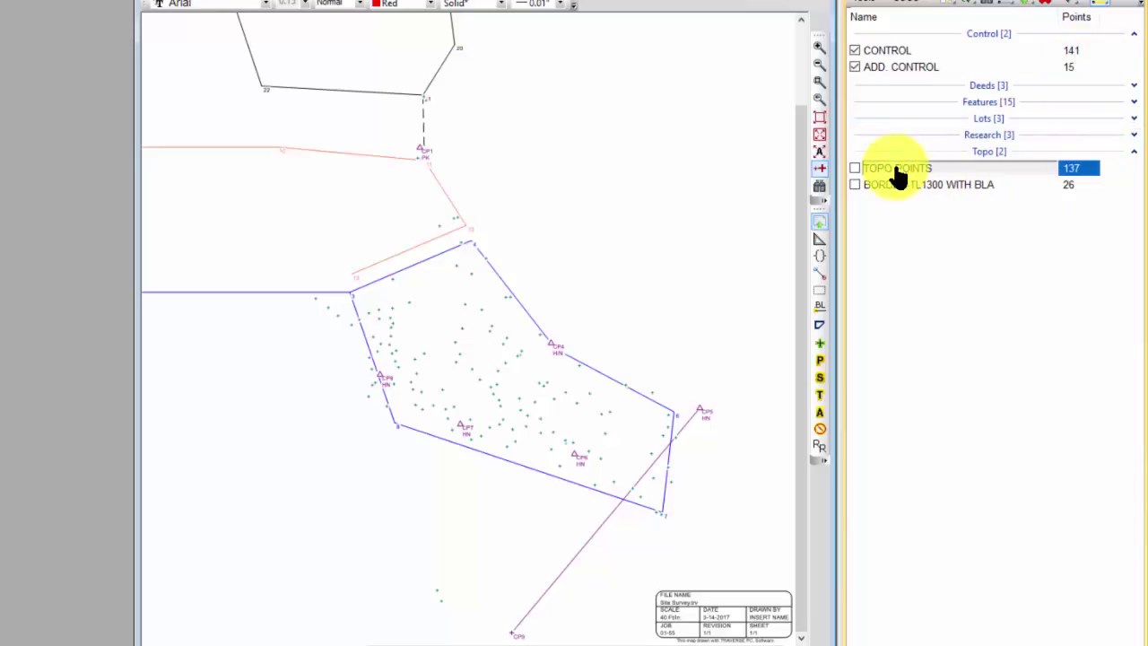
left_click(855, 168)
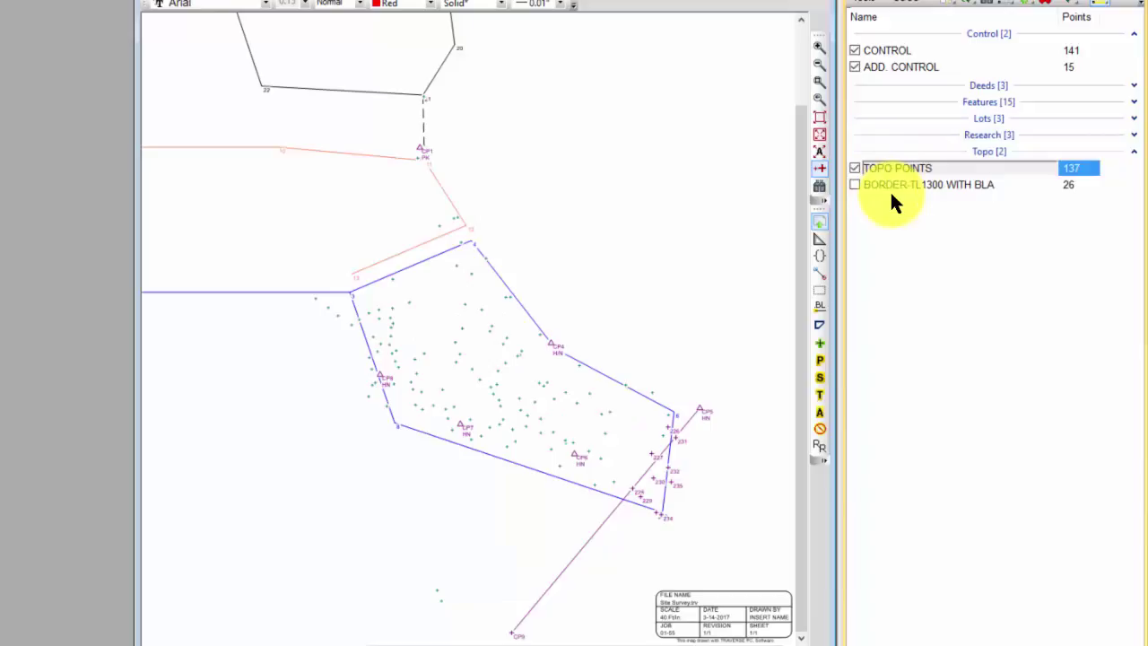
left_click(853, 51)
left_click(855, 64)
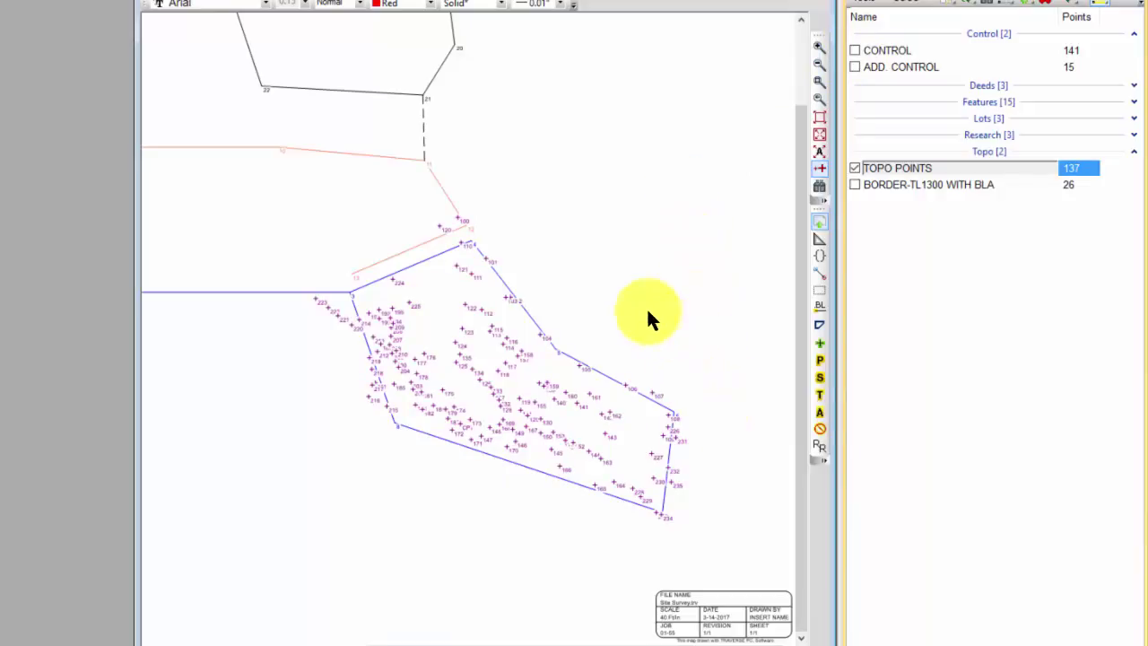
mouse_move(609, 420)
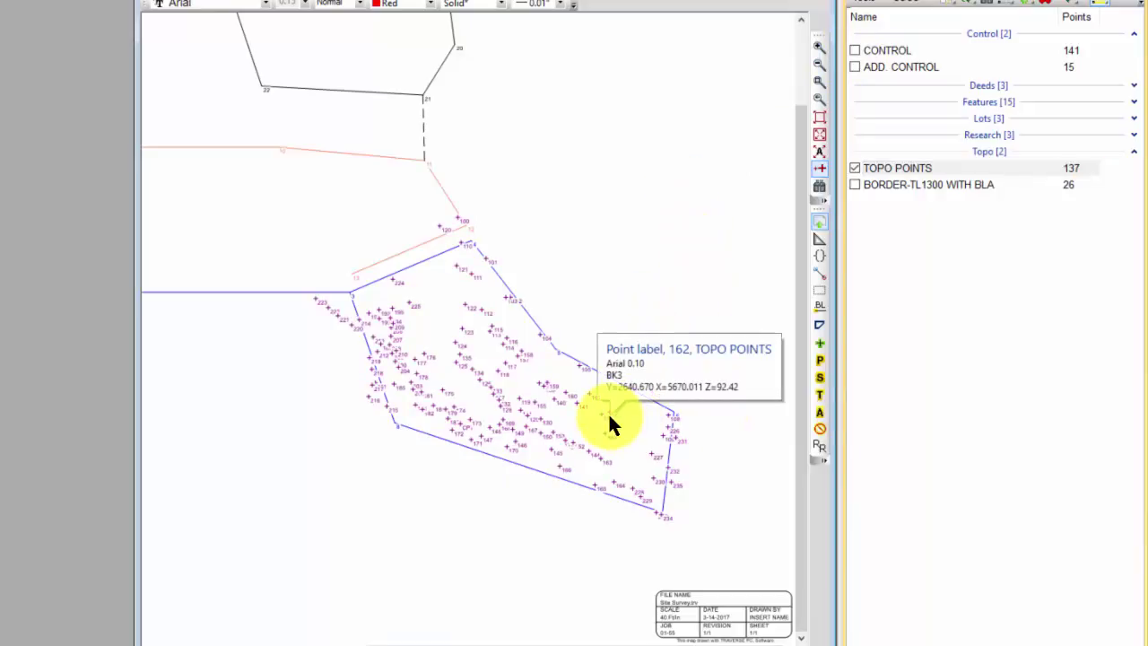
right_click(608, 412)
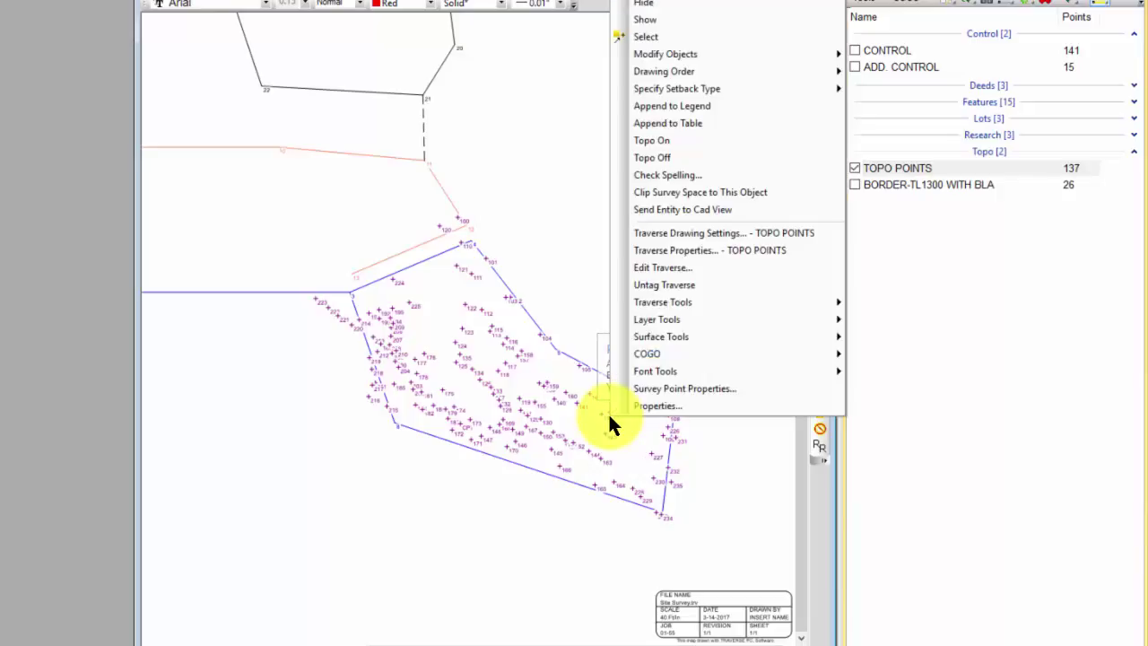
left_click(652, 267)
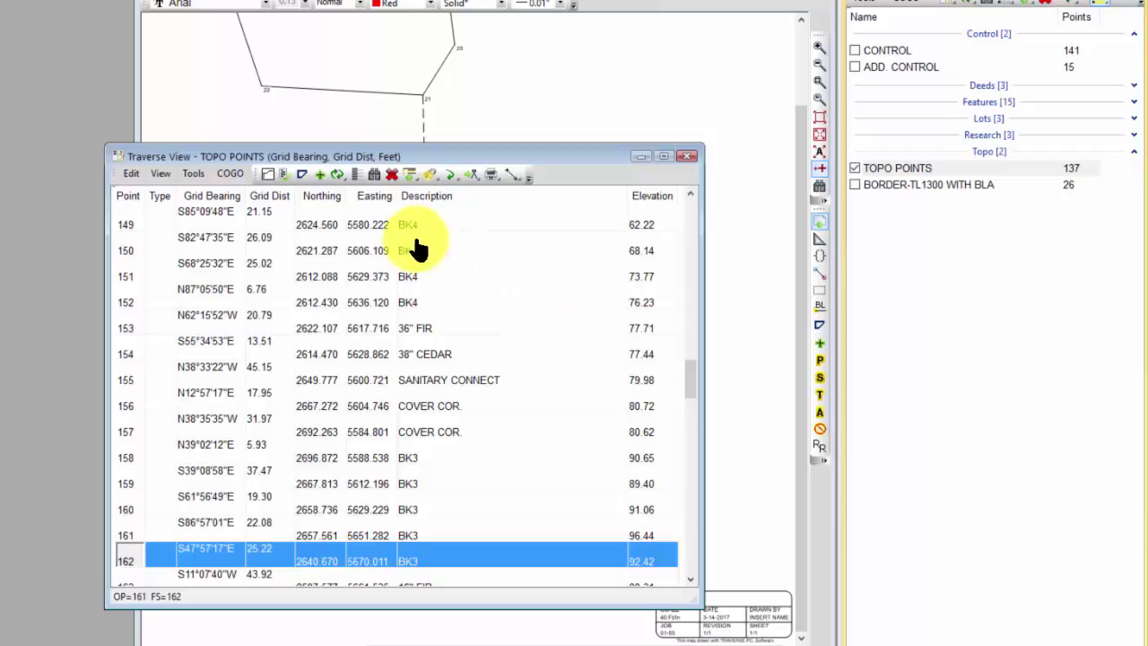
left_click(356, 174)
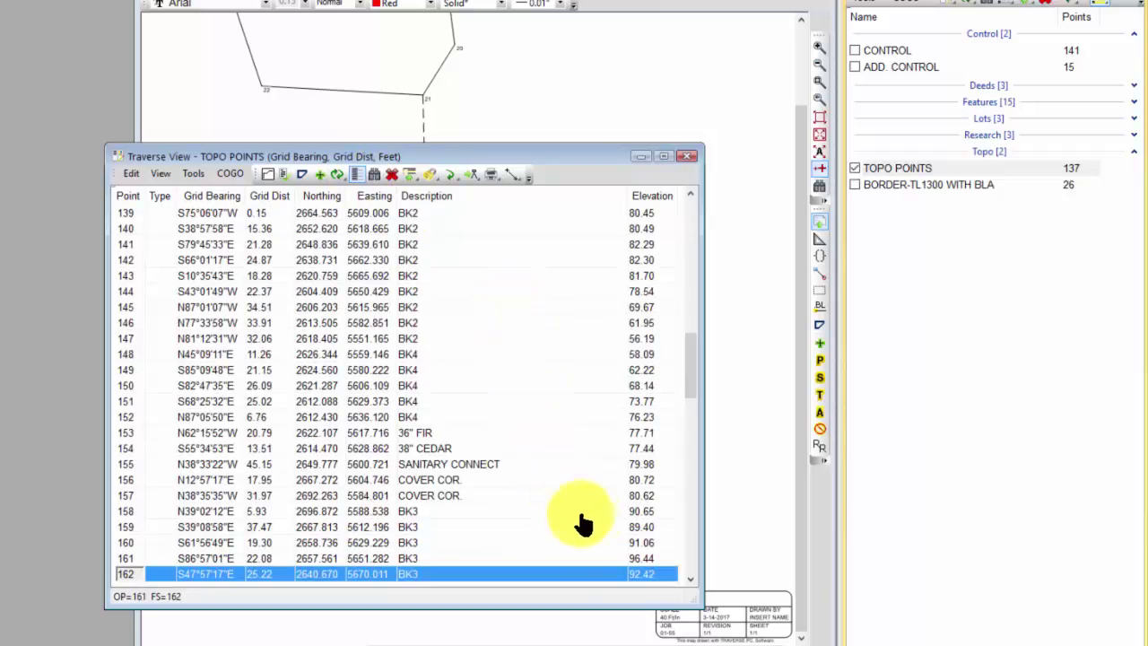
left_click_drag(689, 357, 691, 418)
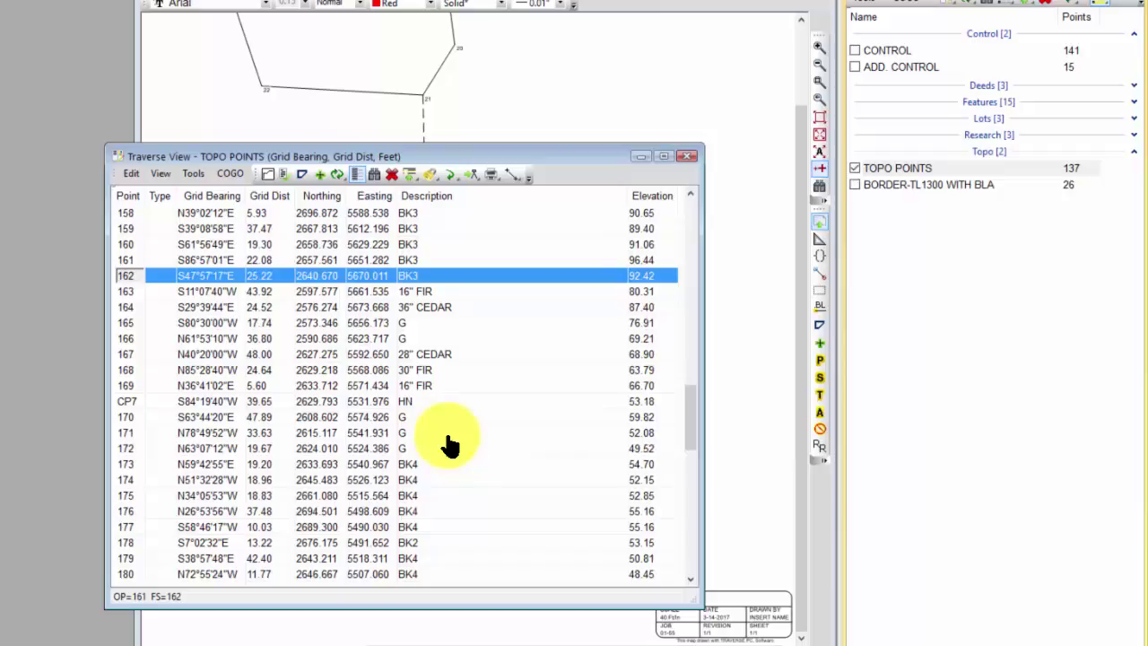
left_click_drag(687, 421, 697, 517)
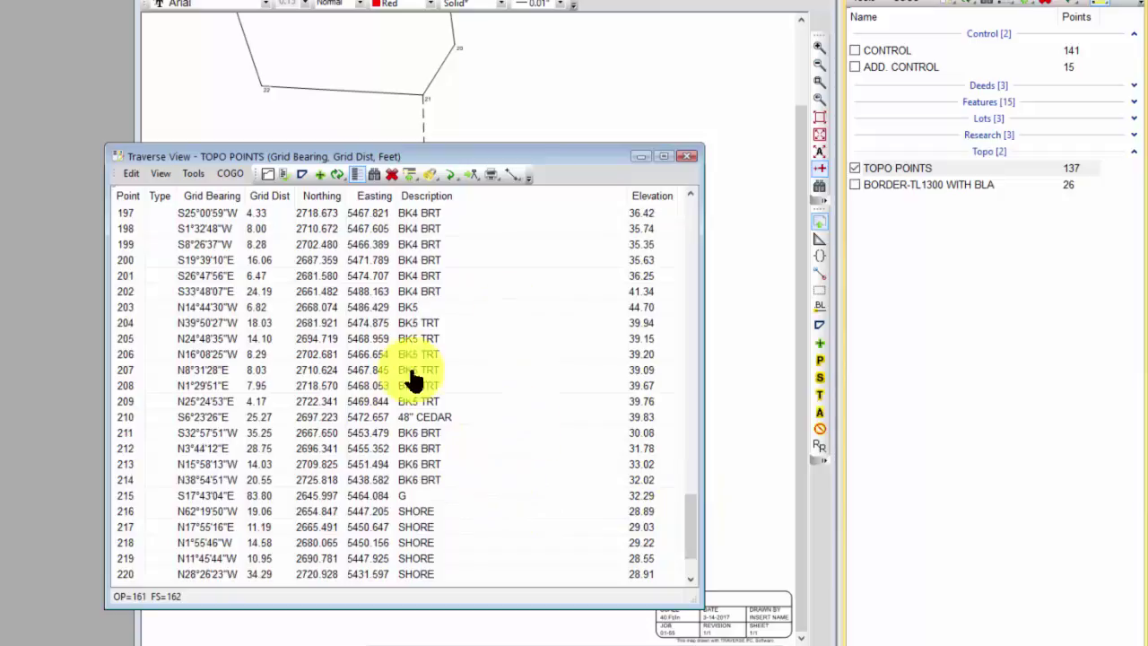
left_click(686, 158)
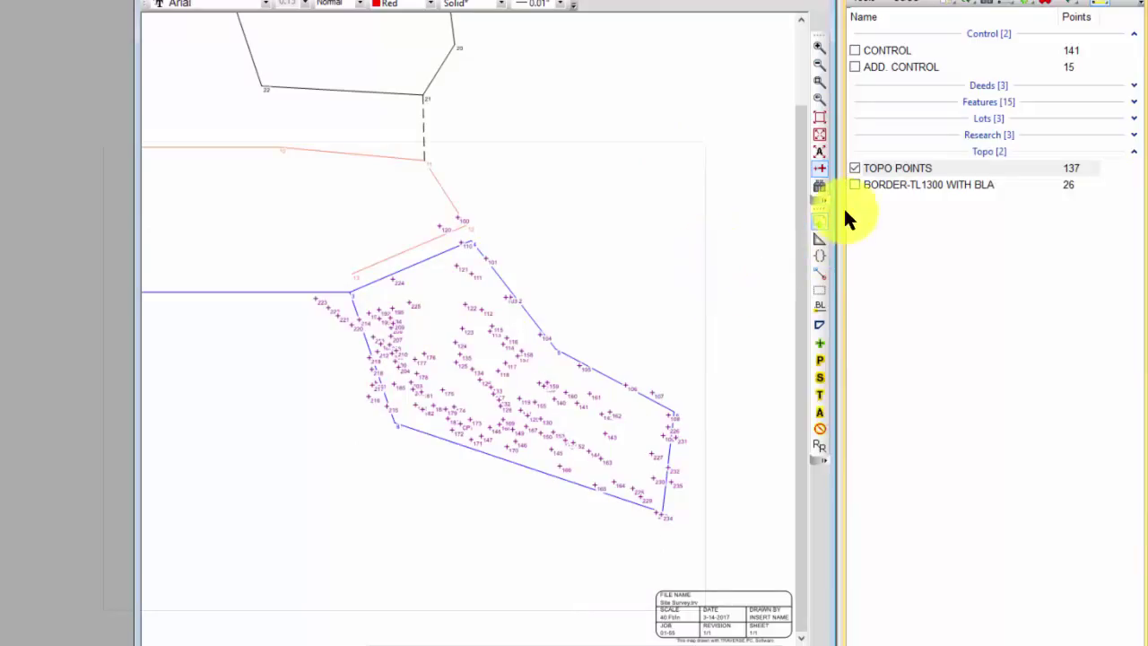
Step: Hide TOPO POINTS, expand the Features group, and review then close the CONTROL traverse table
left_click(854, 168)
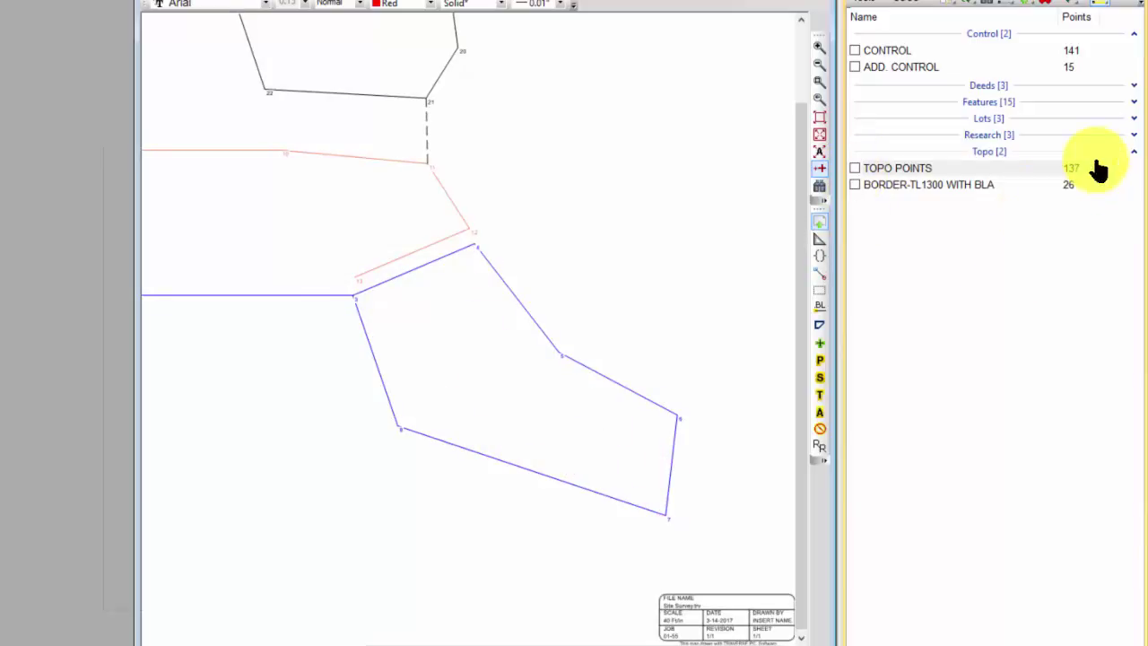
left_click(1134, 104)
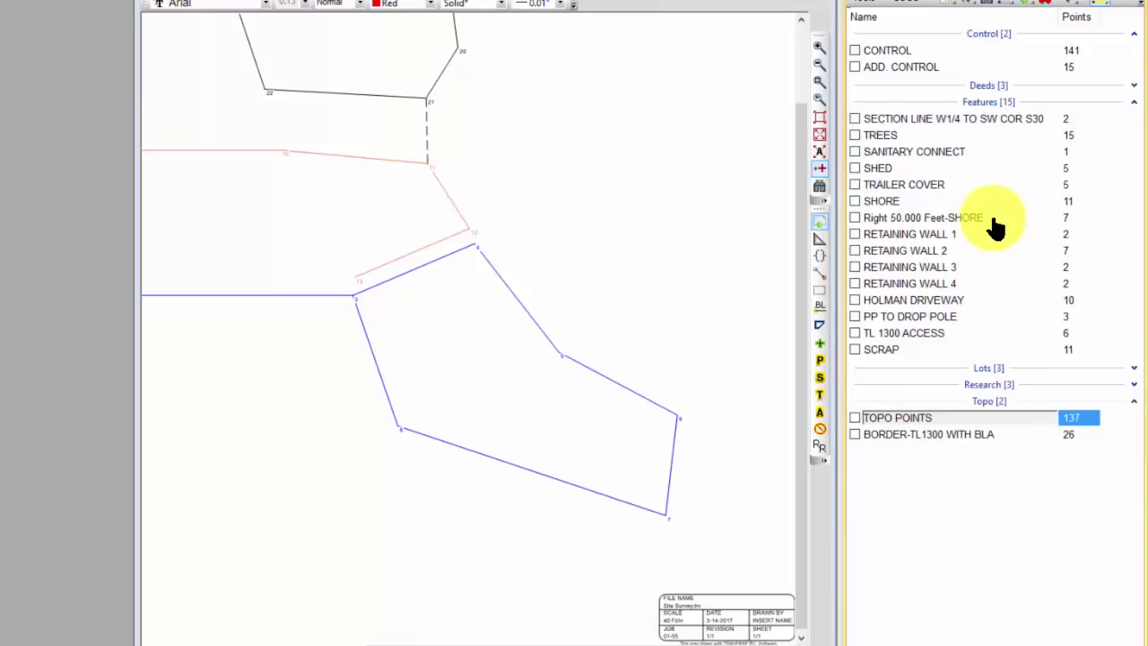
double_click(879, 51)
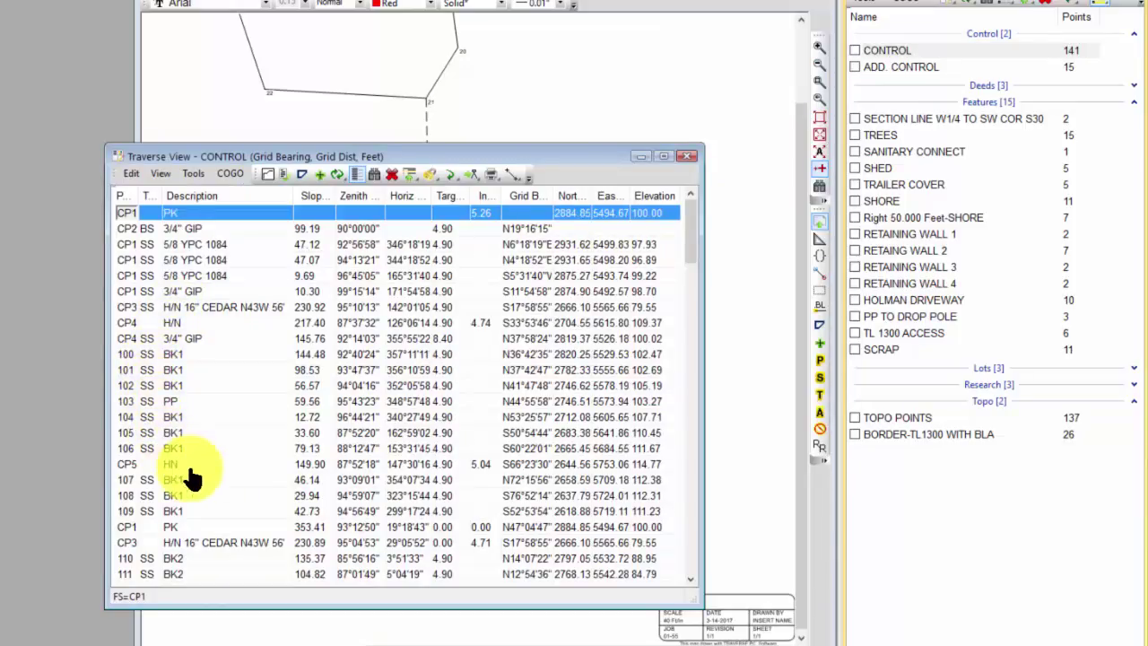
left_click(686, 157)
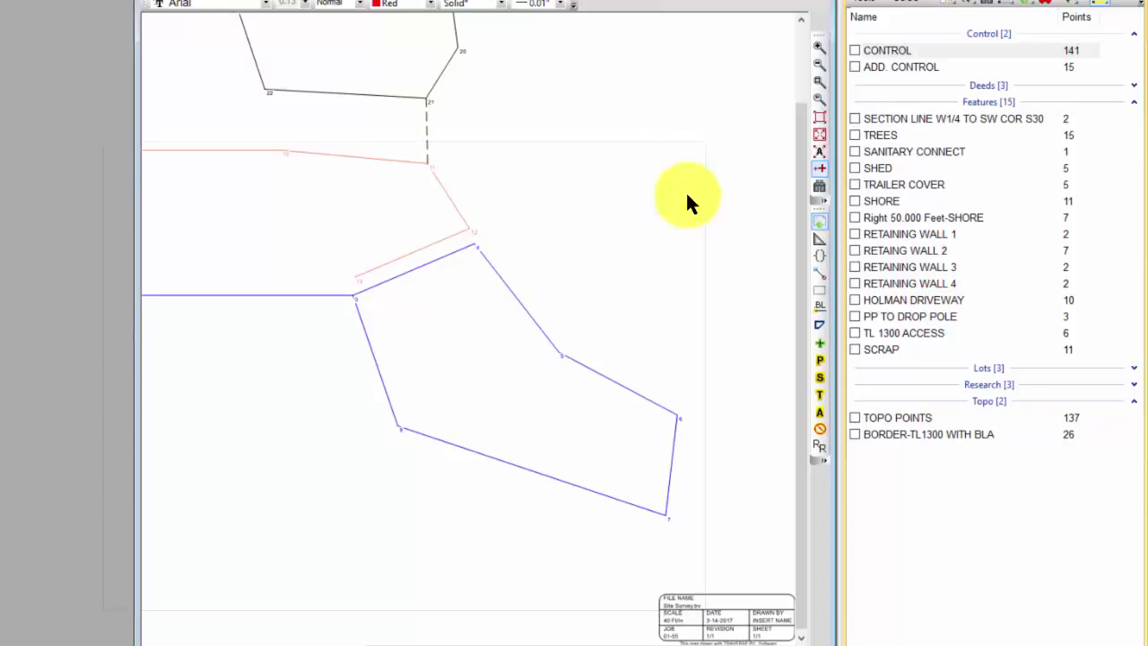
Step: Review the TREES table widened with bearing and distance on each row, then close it
double_click(883, 135)
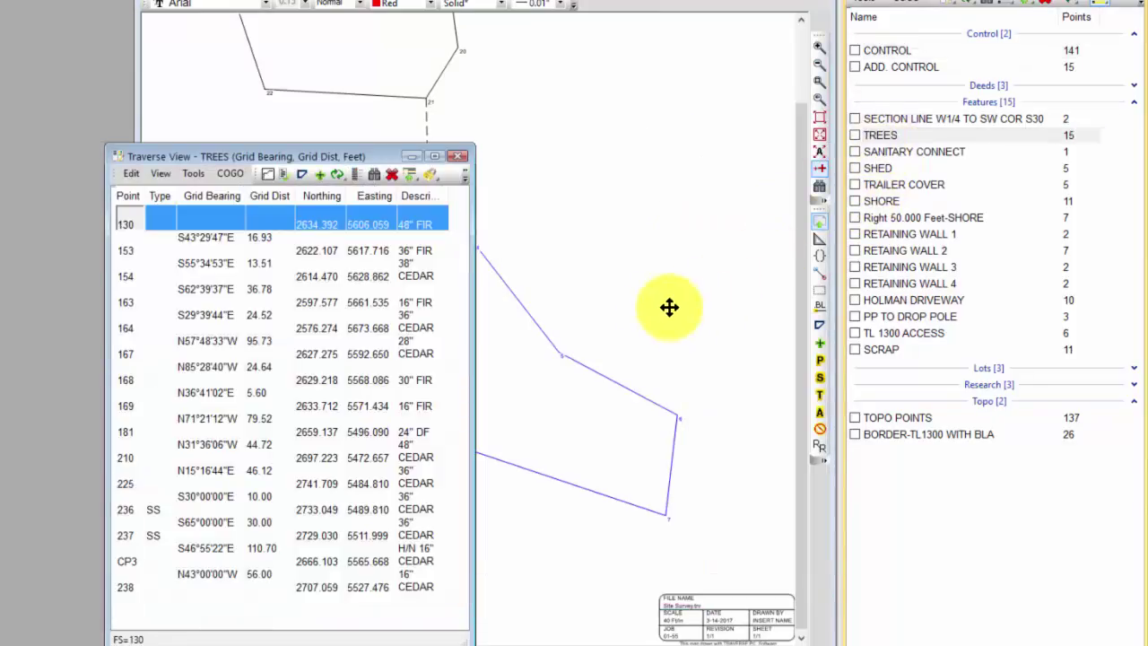
left_click_drag(474, 353, 687, 296)
left_click_drag(449, 200, 508, 202)
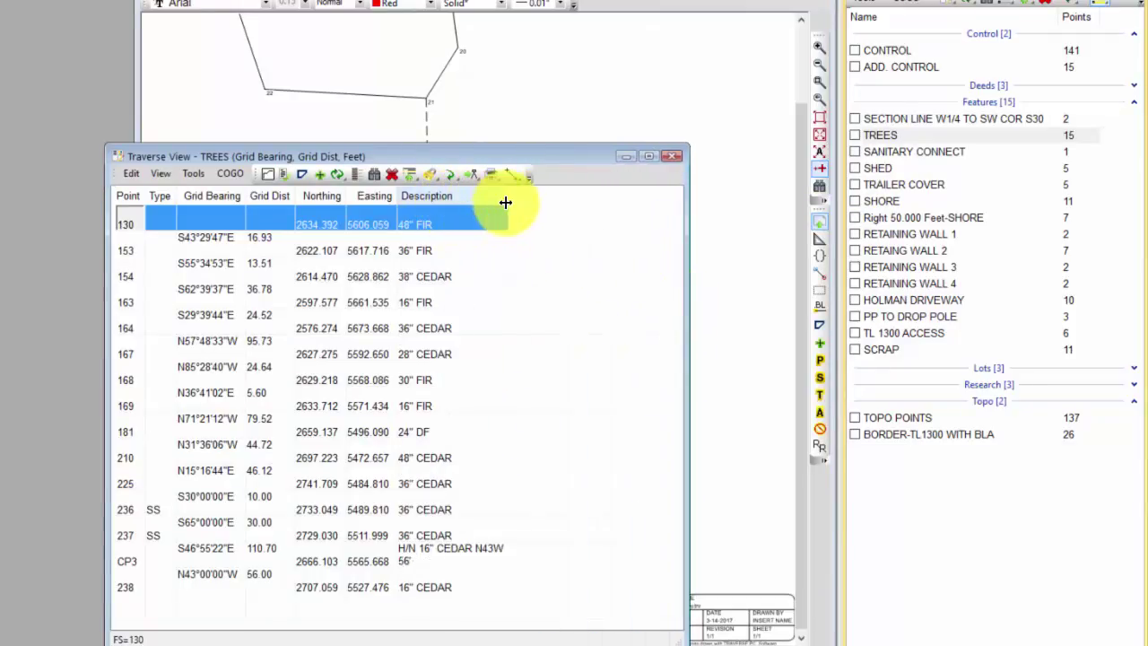
left_click(356, 174)
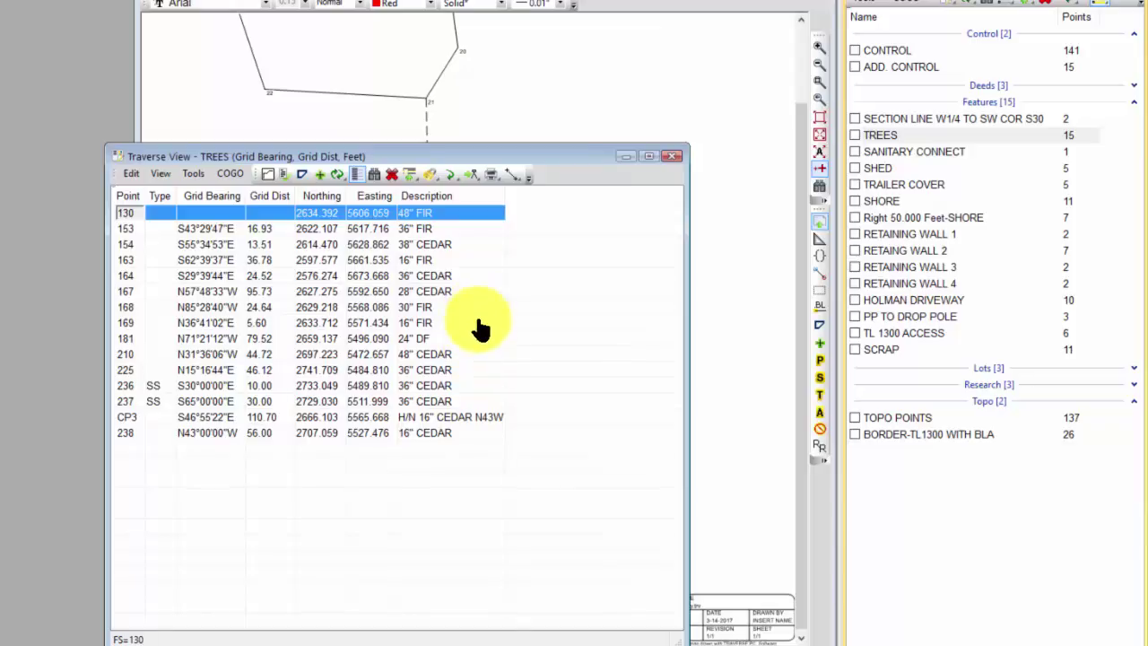
double_click(620, 160)
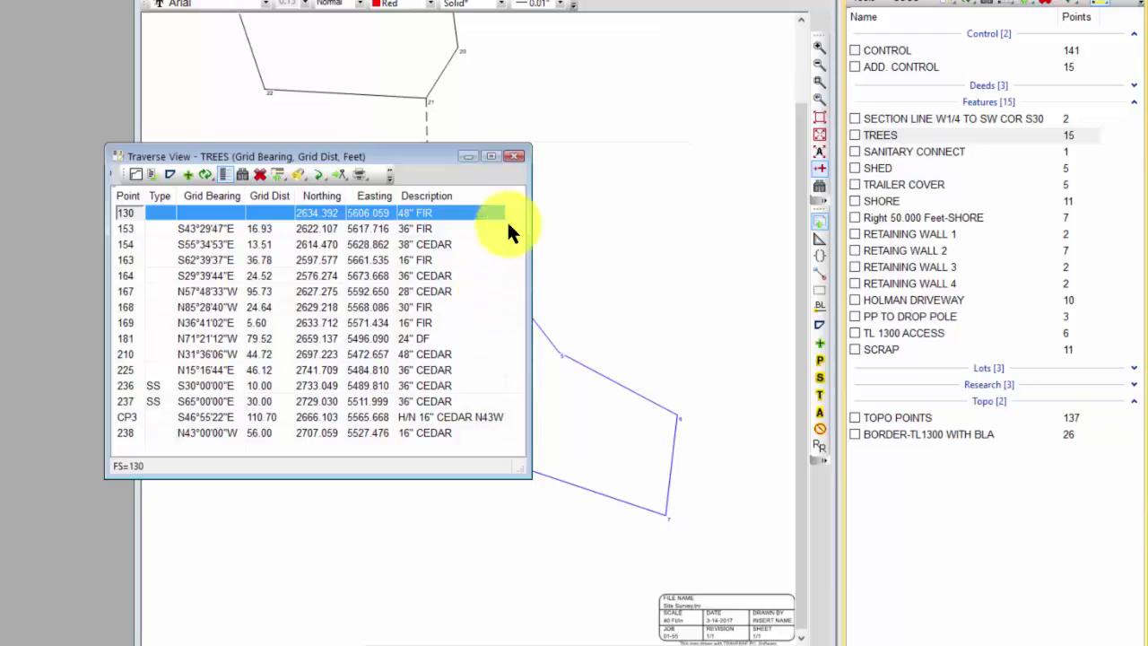
left_click(515, 158)
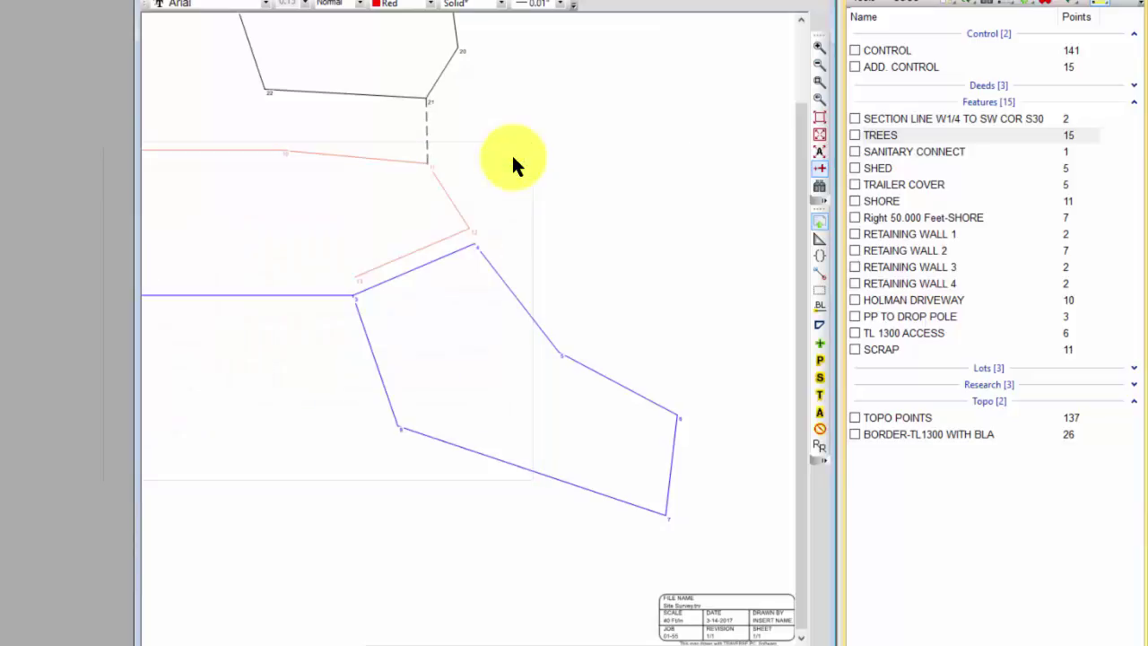
Step: Display all fifteen feature traverses and zoom in to frame the lot
left_click(1002, 101)
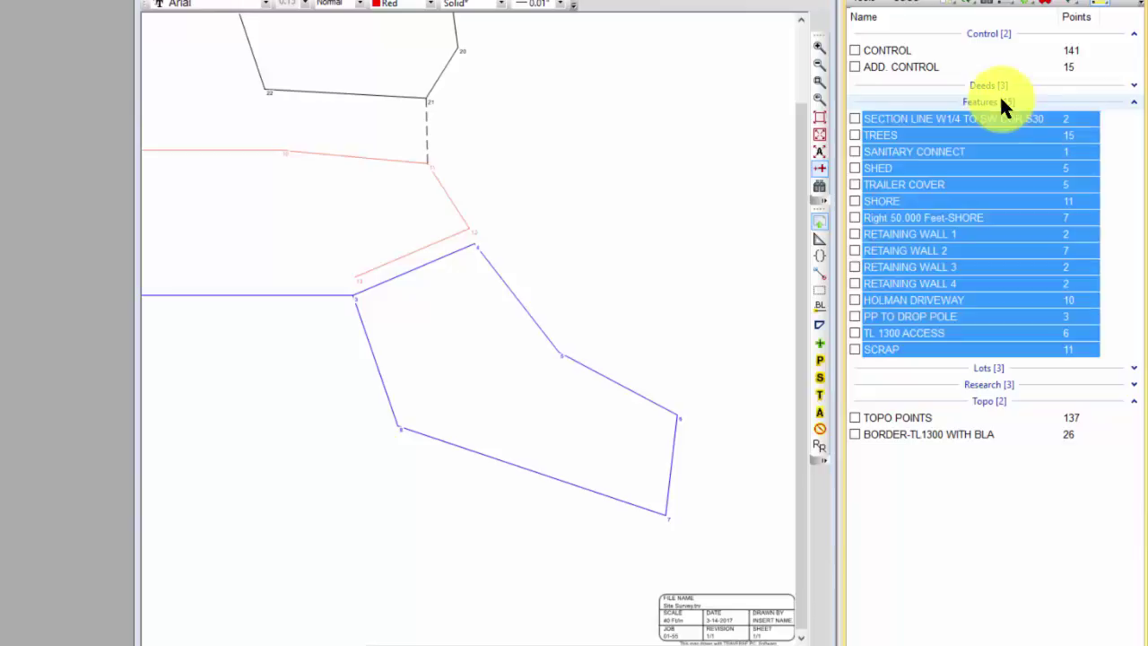
left_click(854, 118)
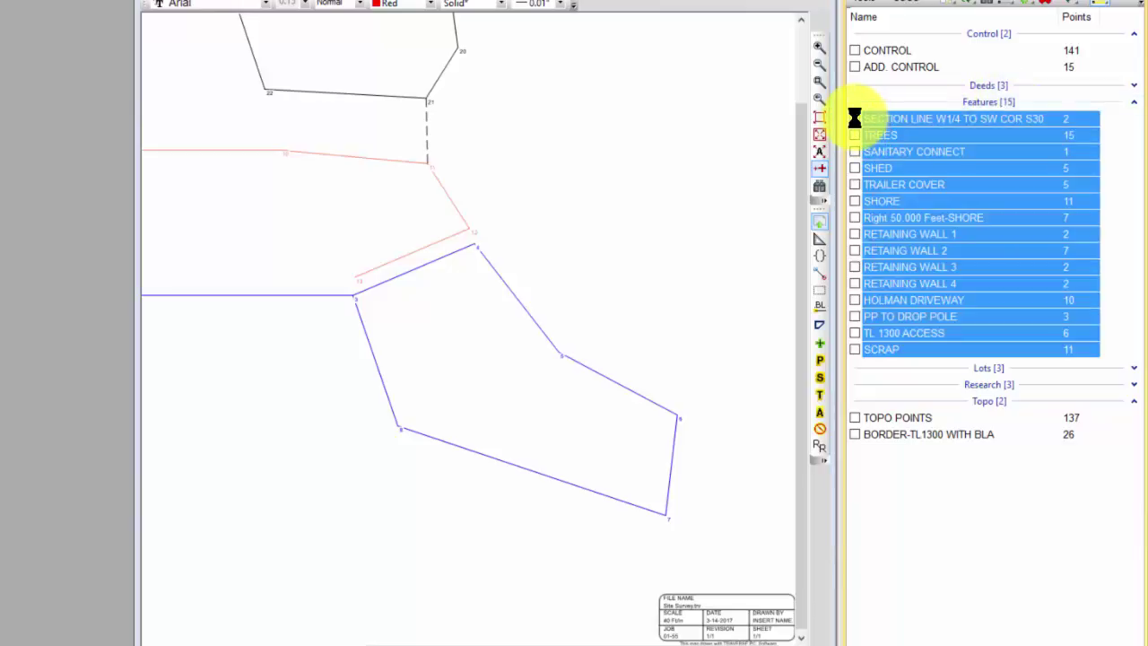
left_click(614, 157)
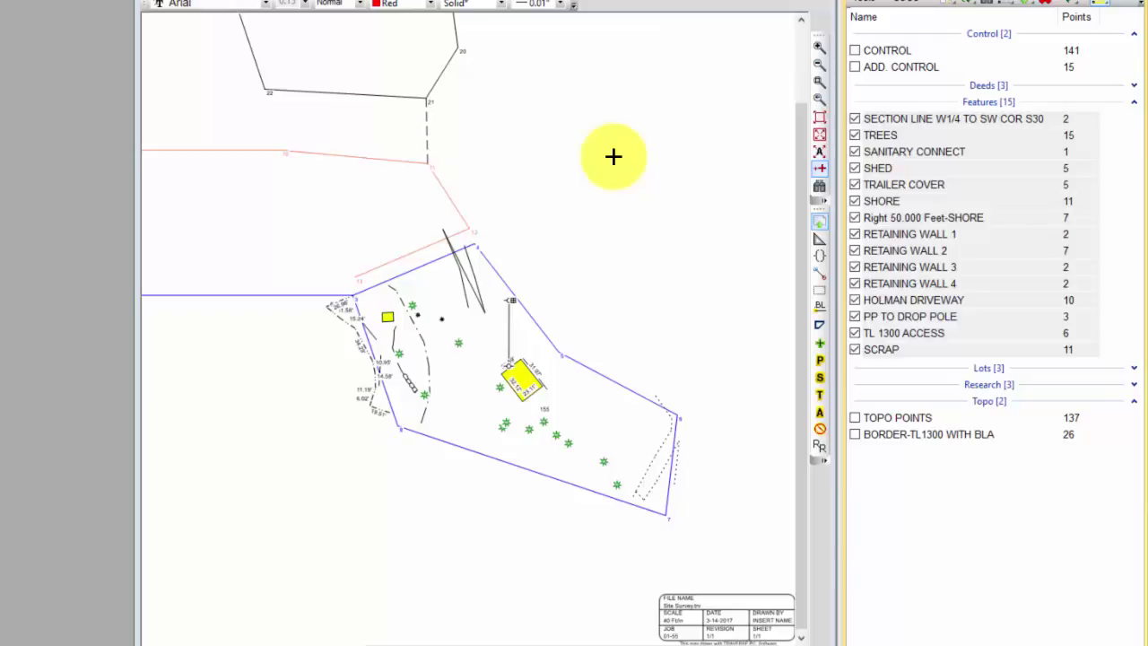
left_click(819, 82)
left_click_drag(312, 230, 644, 516)
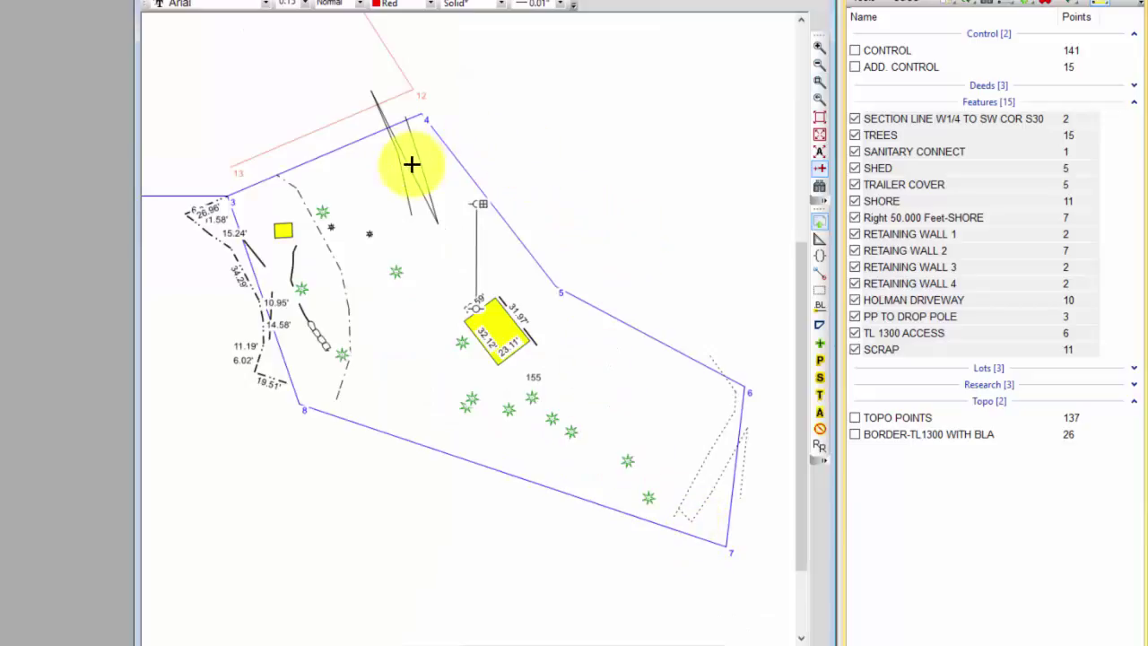
Step: Extend the TL 1300 ACCESS traverse from 6 to 7 points using Go
mouse_move(408, 168)
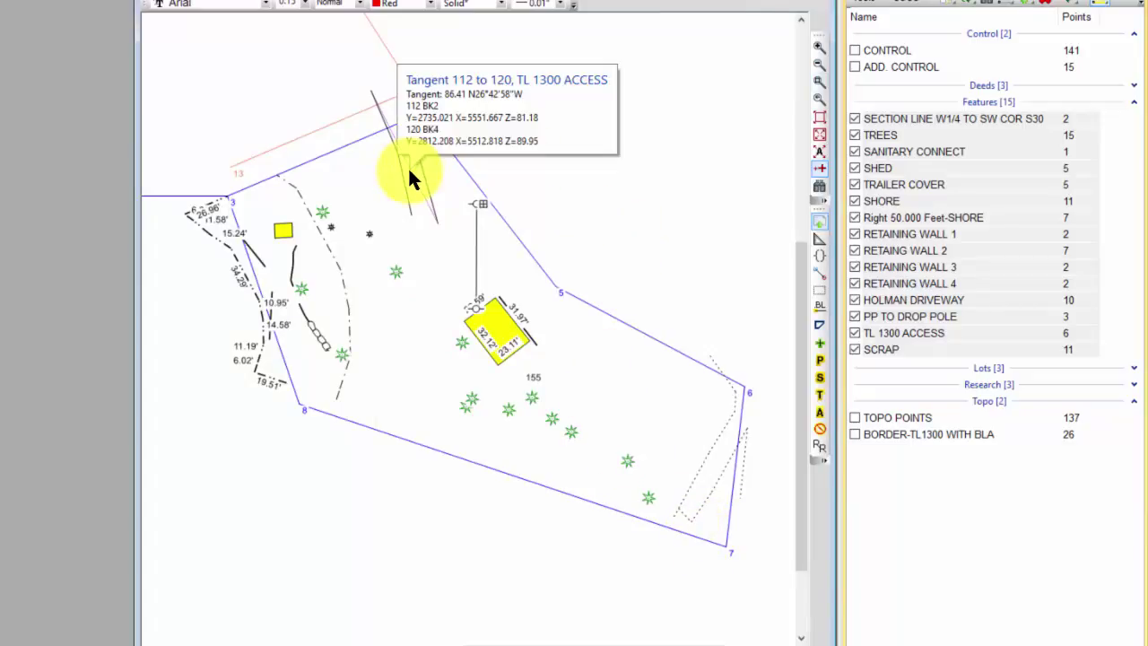
right_click(409, 170)
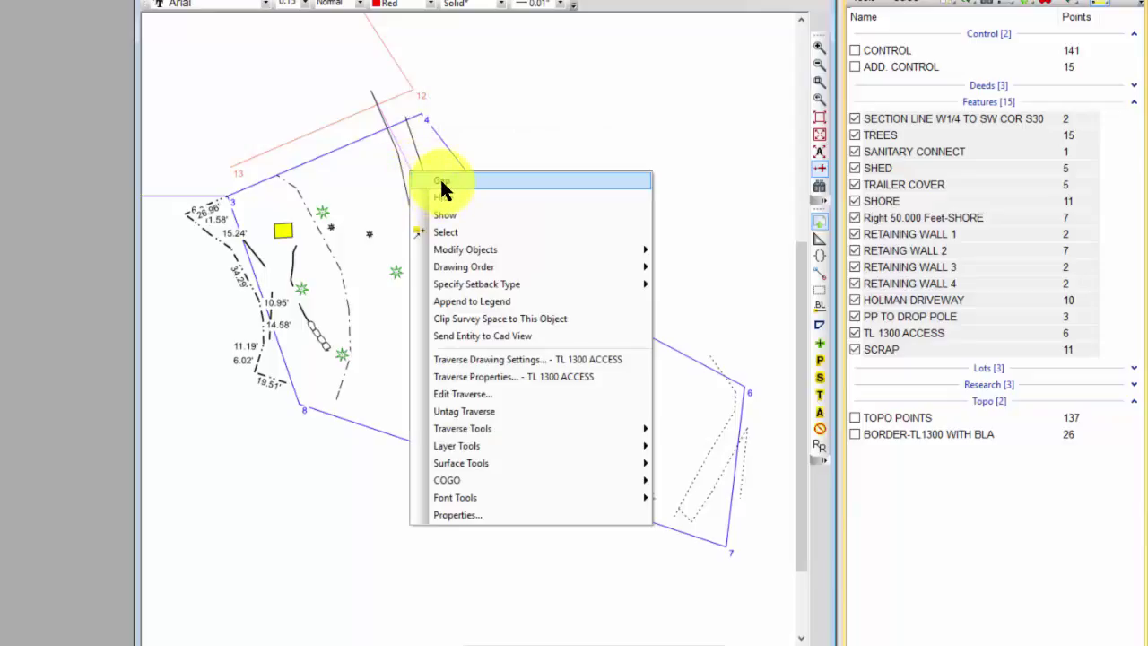
left_click(440, 179)
mouse_move(379, 111)
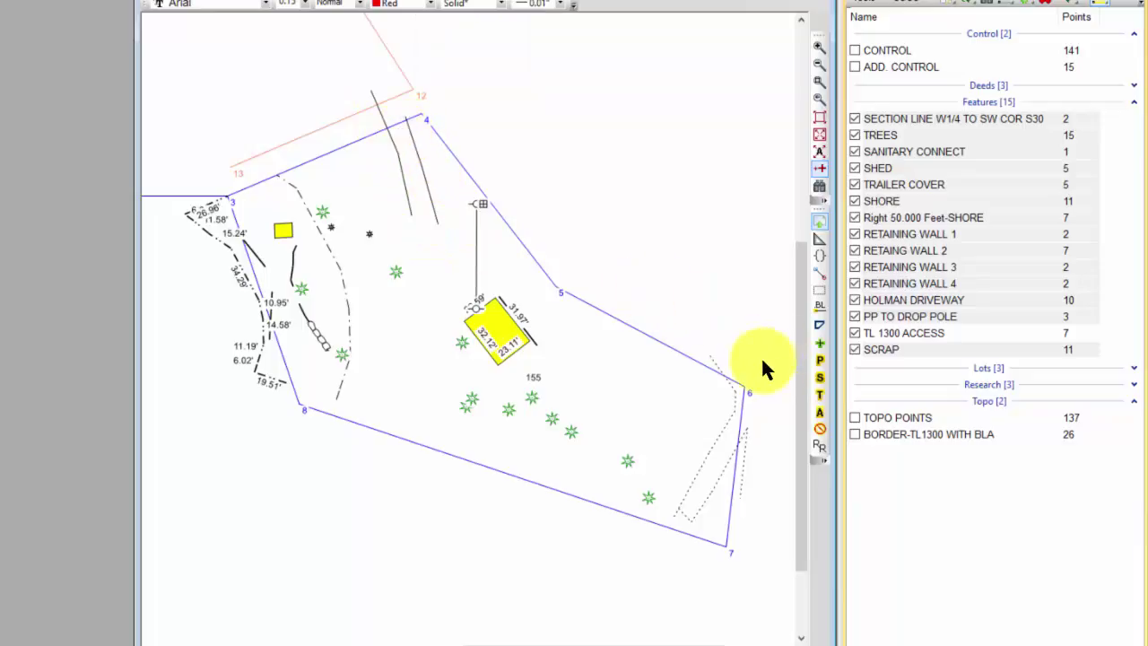
left_click(729, 371)
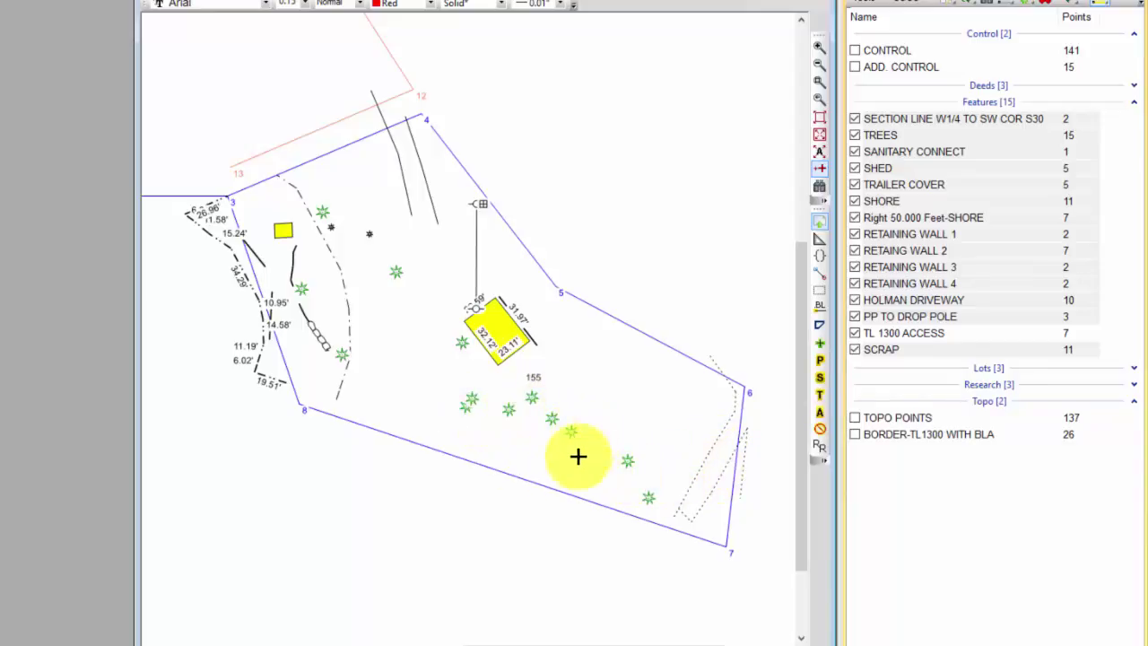
scroll(411, 383, "up", 1)
scroll(410, 383, "up", 1)
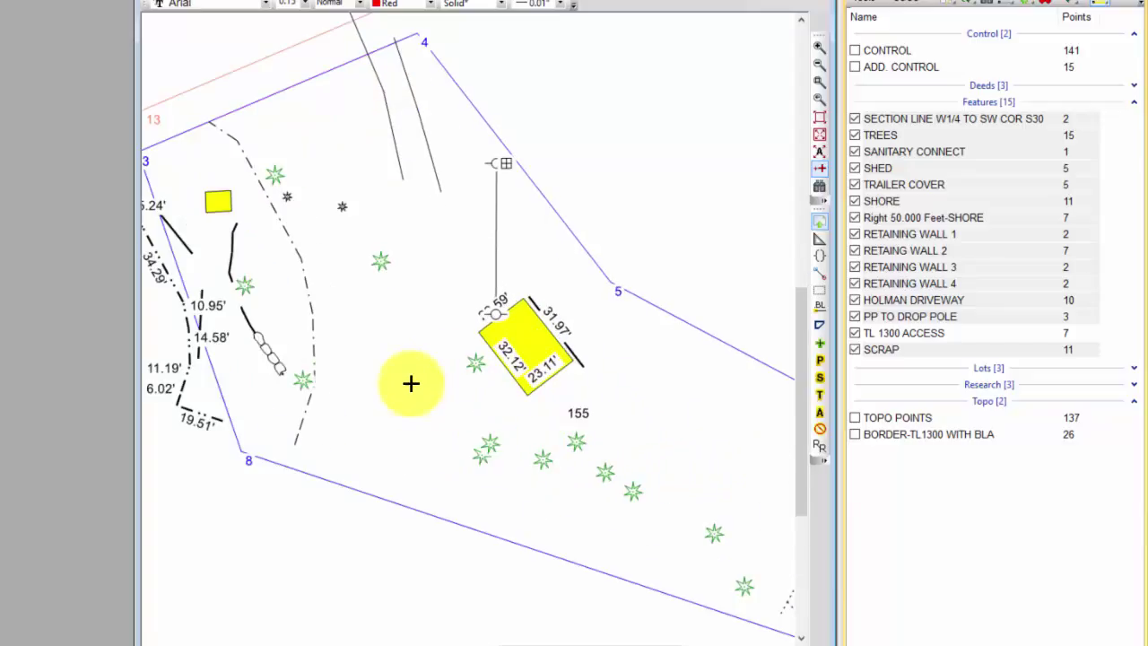
left_click_drag(422, 428, 474, 428)
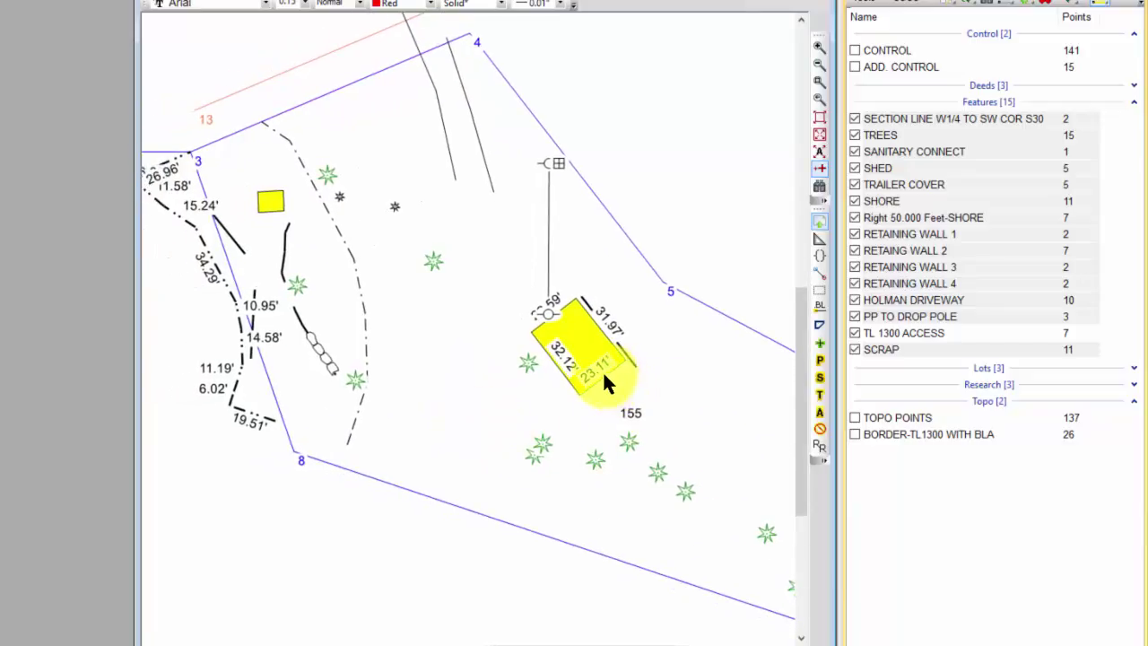
mouse_move(604, 375)
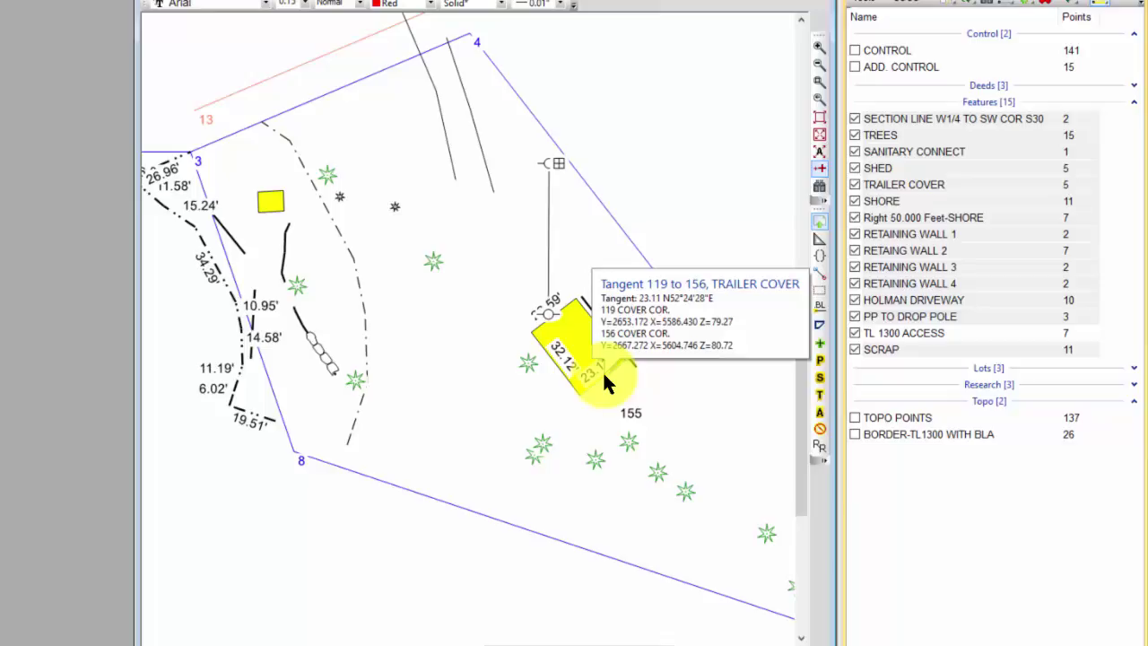
left_click(918, 187)
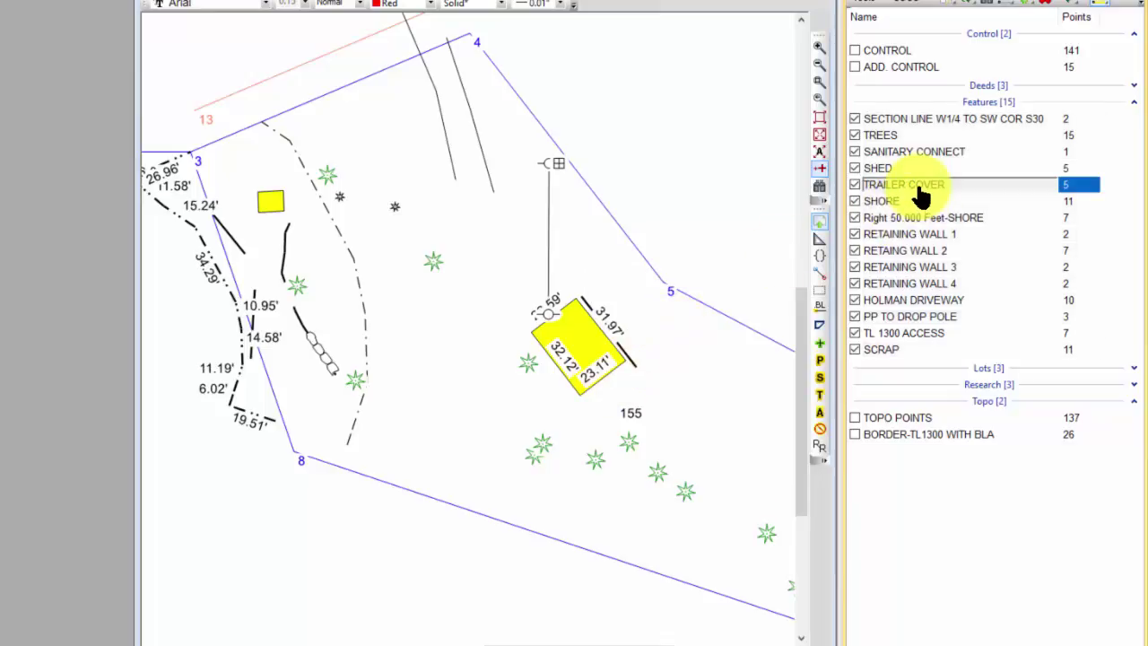
left_click(821, 332)
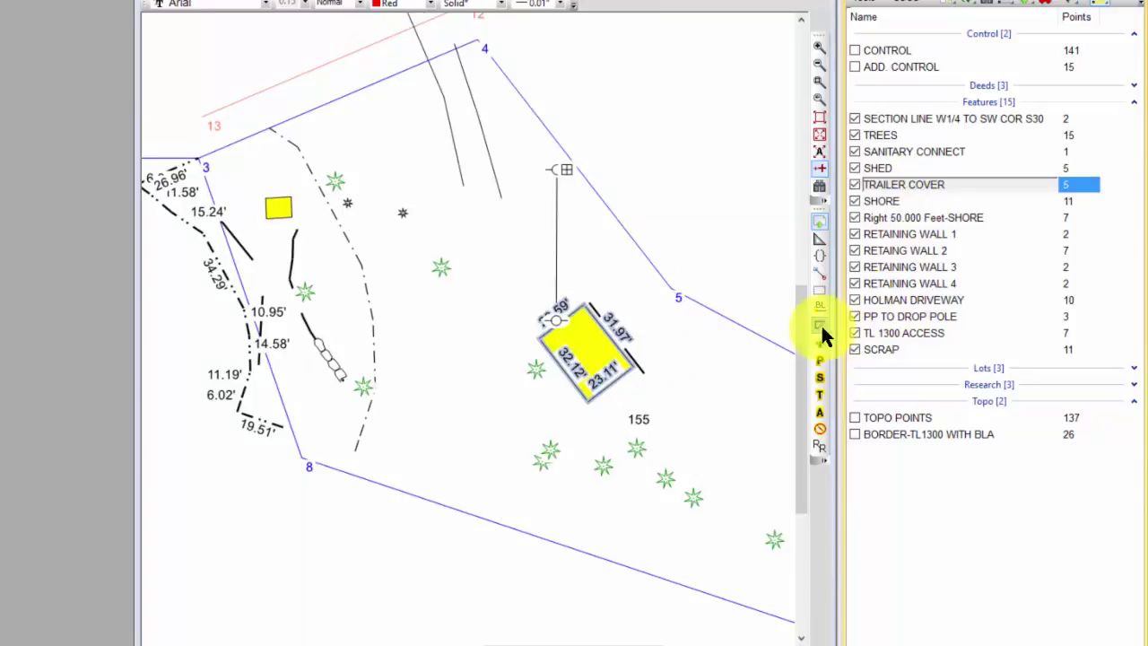
left_click(888, 137)
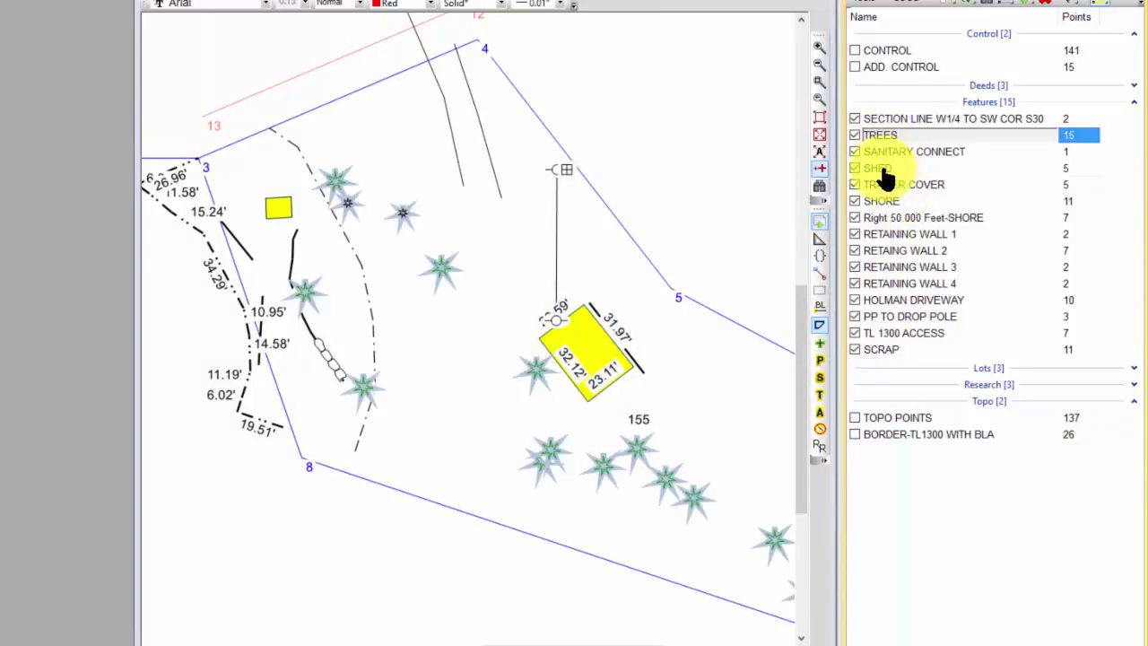
left_click(882, 171)
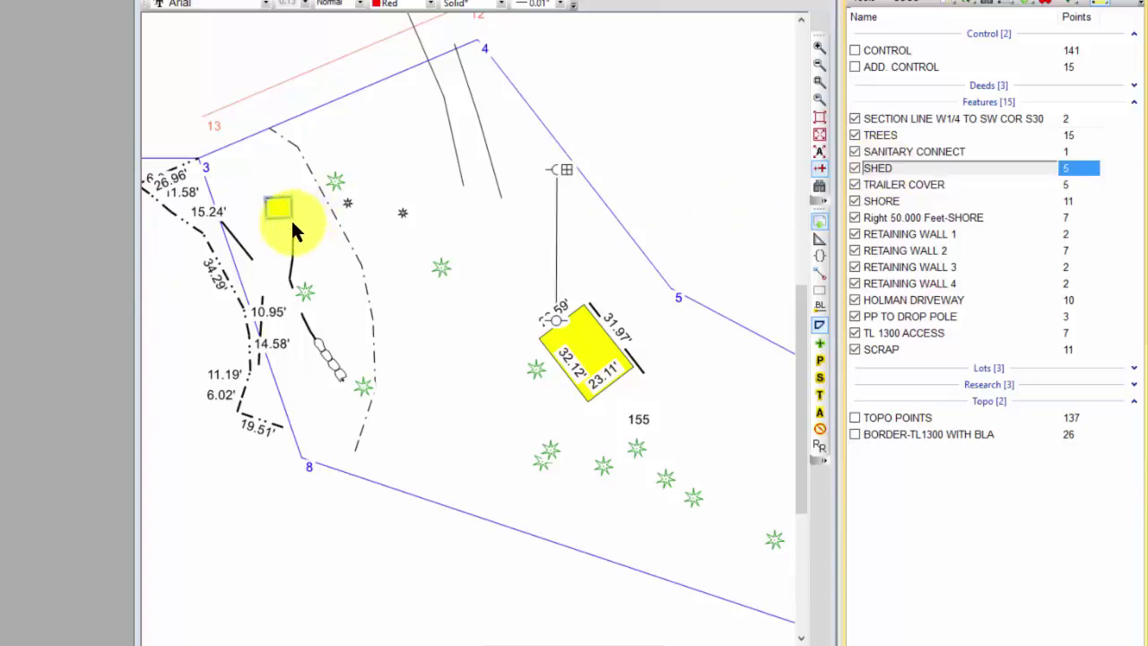
left_click(880, 200)
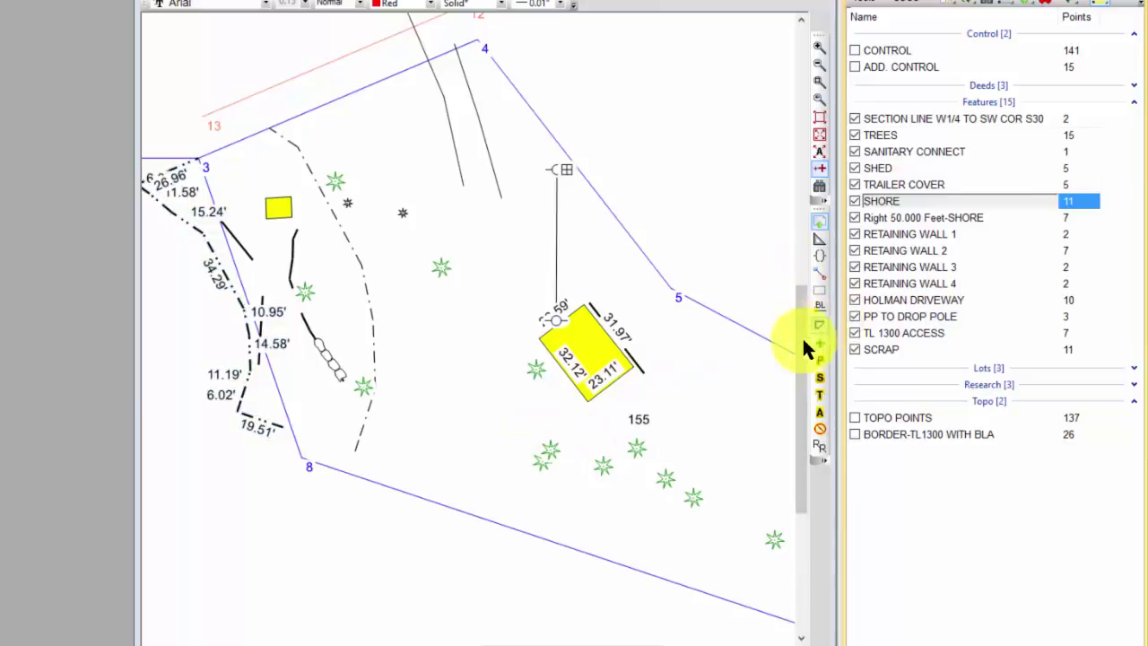
left_click_drag(730, 386, 722, 378)
scroll(722, 378, "down", 3)
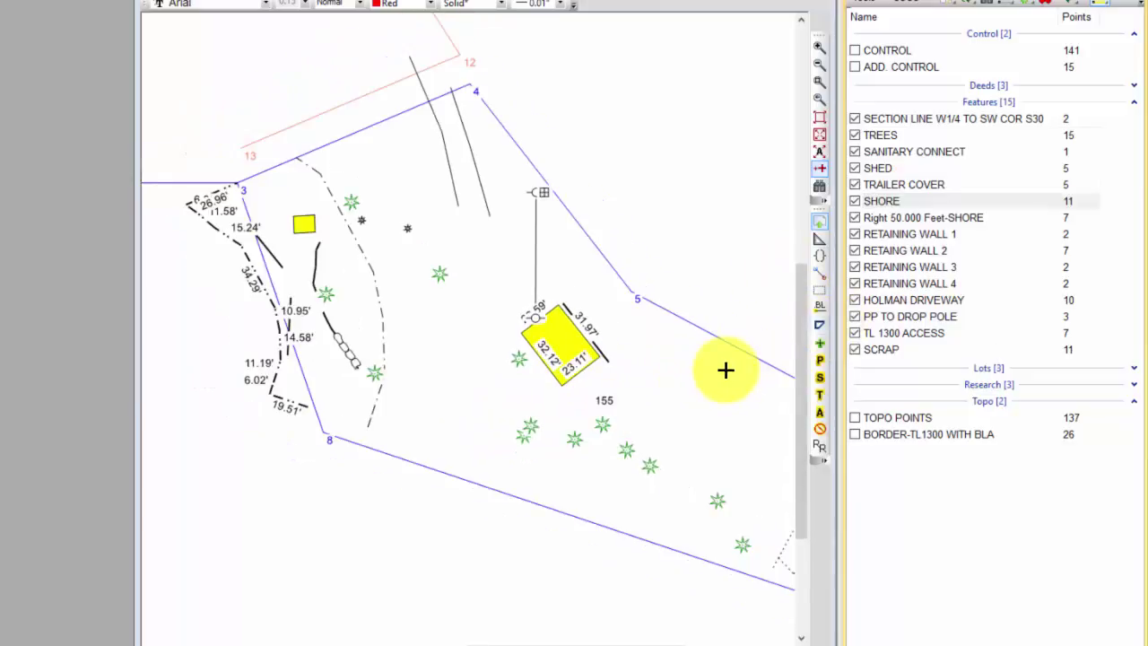